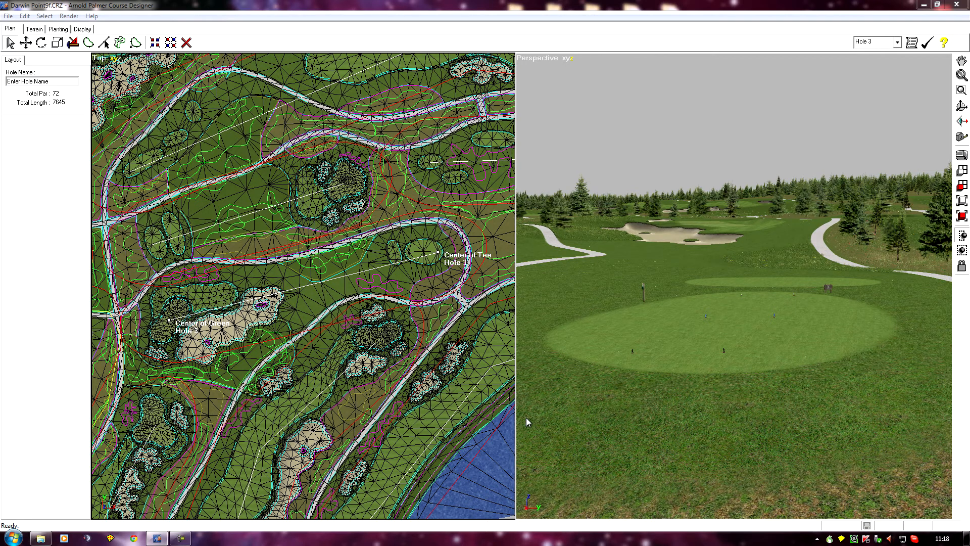
Step: Examine the tee area, fairway and distant bunker of Hole 3 in the perspective view
mouse_move(547, 422)
mouse_down()
mouse_move(569, 402)
mouse_move(556, 417)
mouse_up()
drag(632, 328, 625, 344)
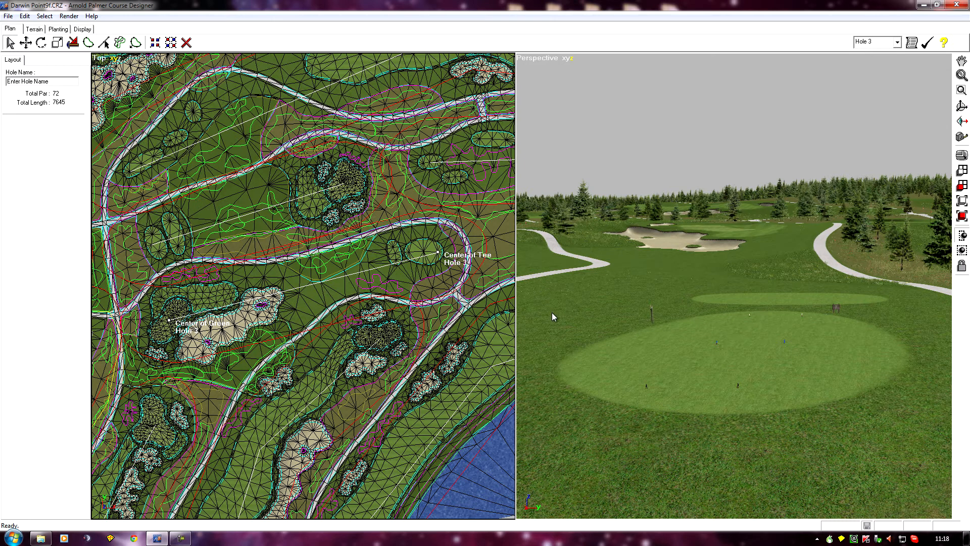
drag(553, 311, 567, 309)
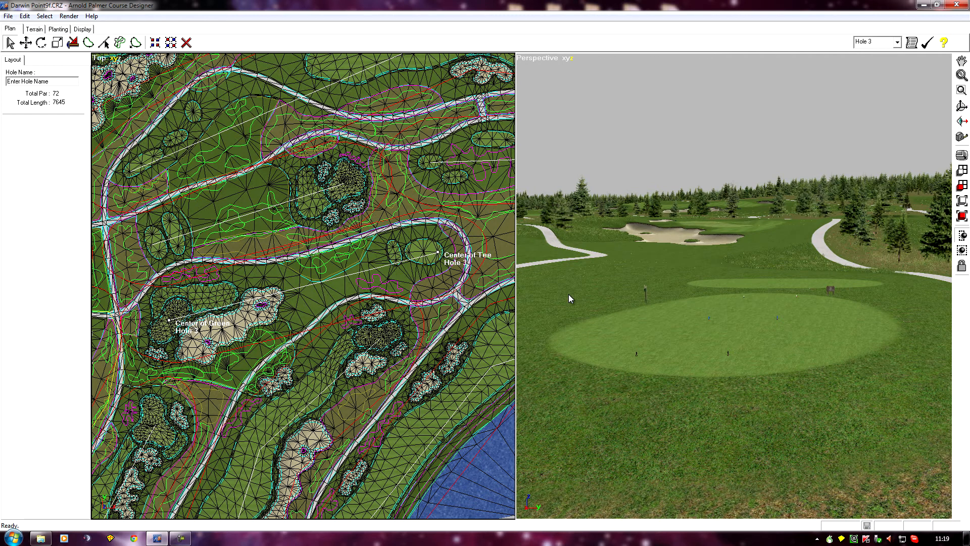
drag(725, 282, 717, 320)
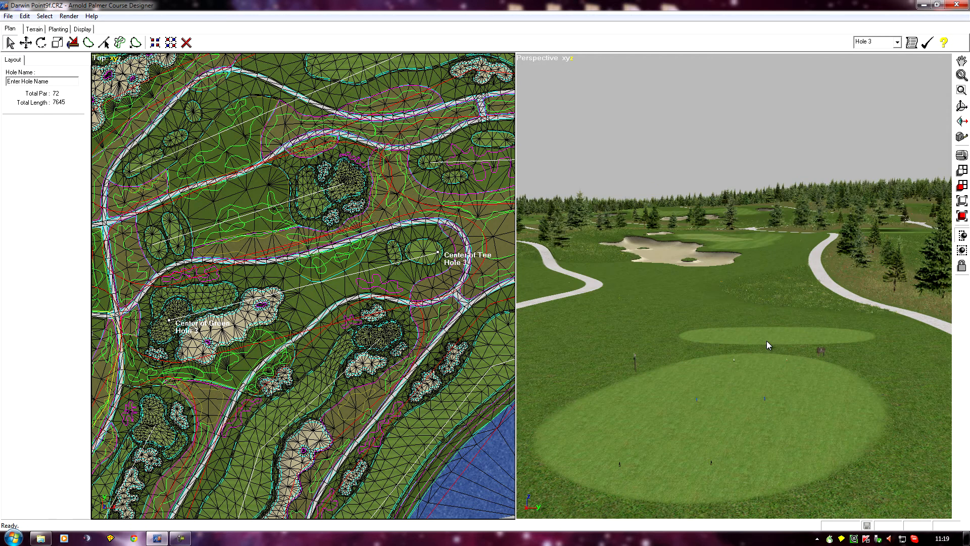
drag(756, 337, 723, 305)
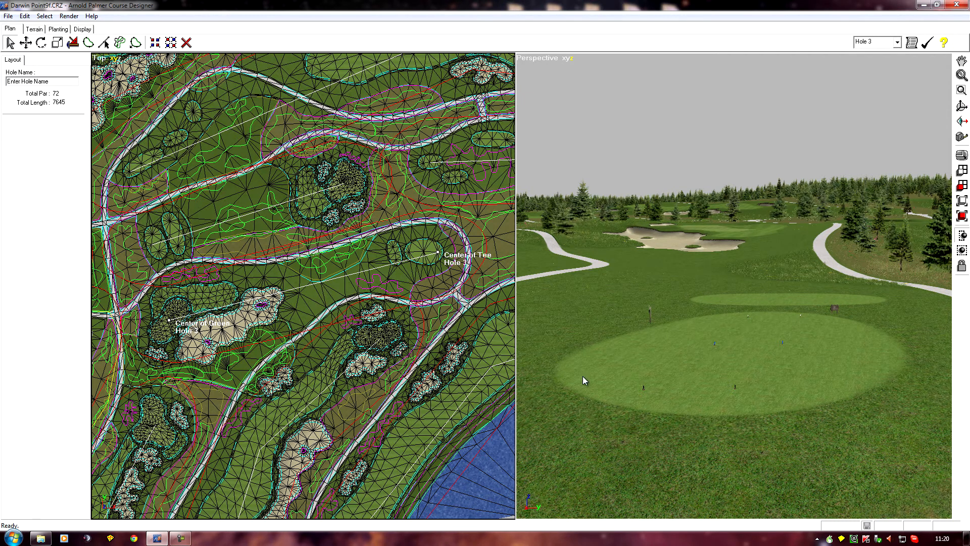
mouse_move(624, 388)
middle_down()
mouse_move(649, 371)
mouse_move(639, 382)
middle_up()
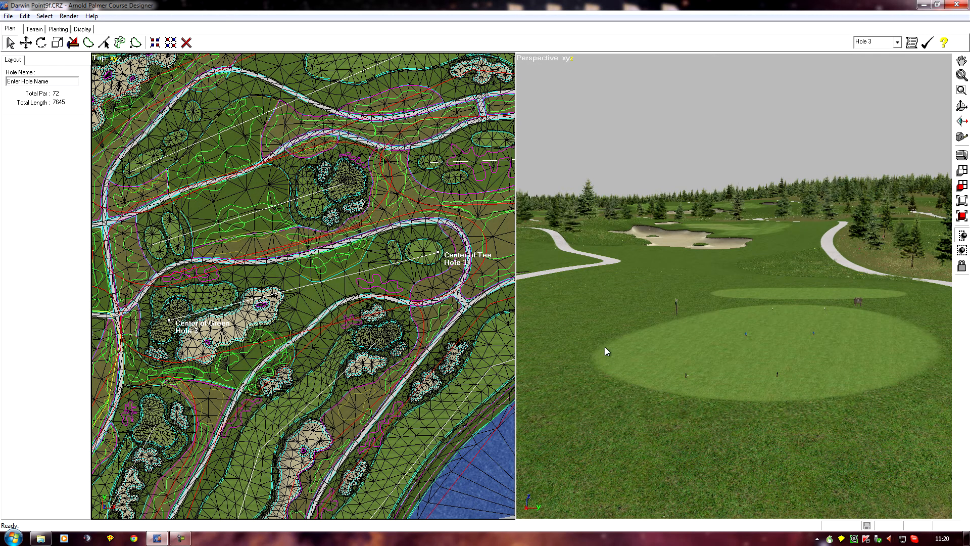
mouse_move(670, 392)
middle_down()
mouse_move(646, 384)
mouse_move(658, 386)
middle_up()
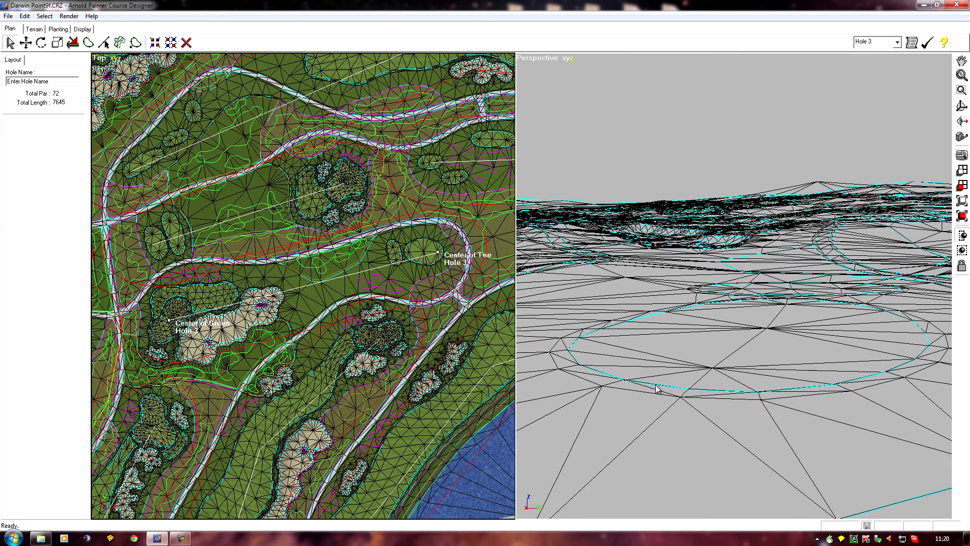
middle_drag(641, 421, 615, 432)
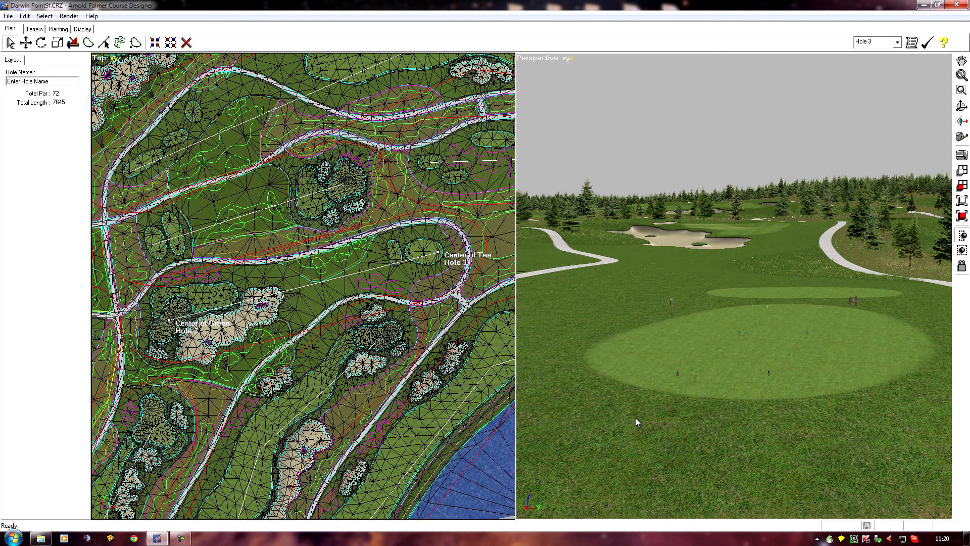
middle_drag(717, 419, 690, 392)
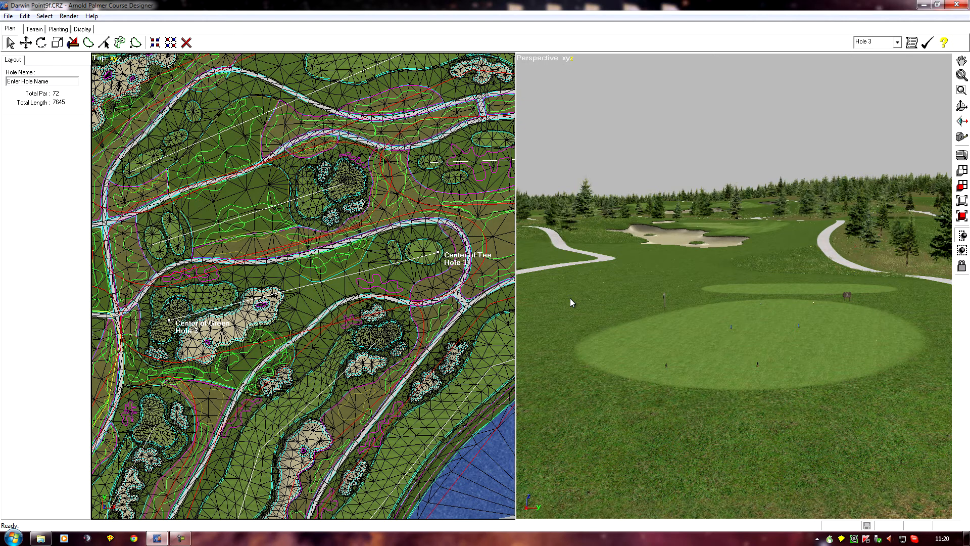
Step: Turn off the display of 2D objects in the perspective view
click(529, 58)
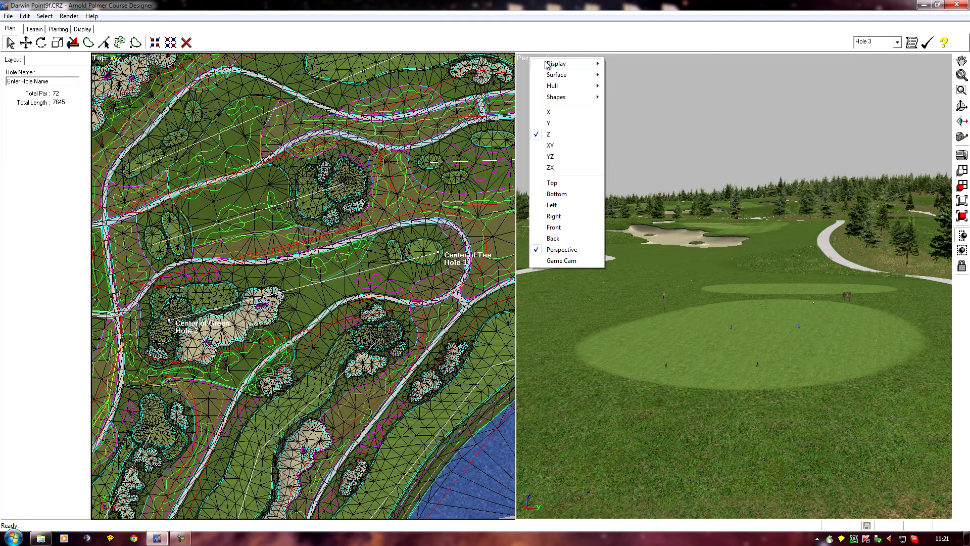
mouse_move(547, 64)
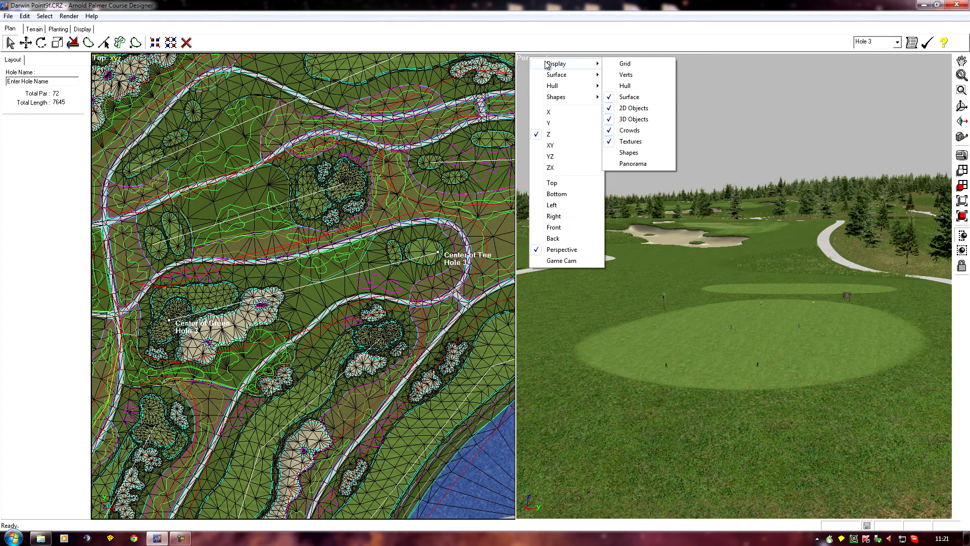
click(631, 110)
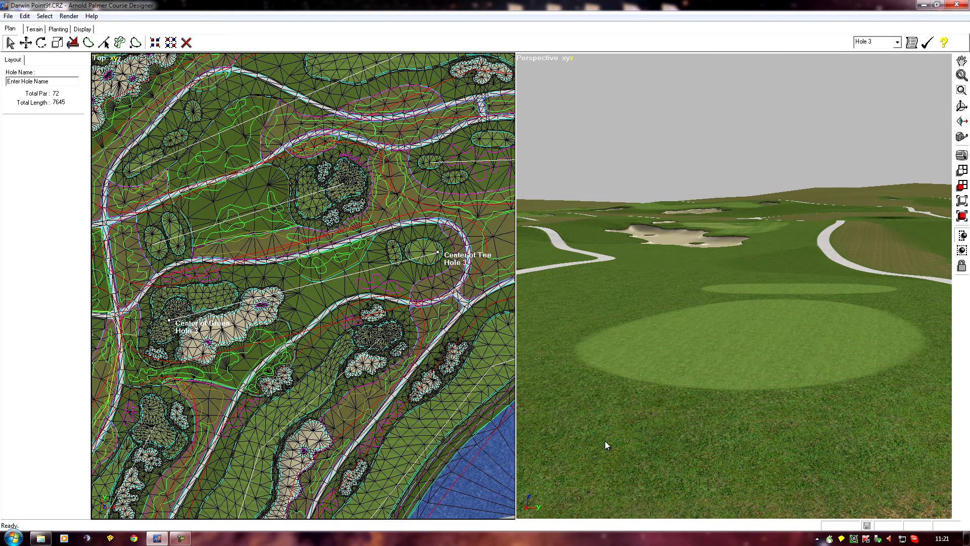
Step: Prepare a new shape in the top view with assignment type Terrain, selection Concrete and Freehand Create turned off
middle_drag(424, 404, 424, 412)
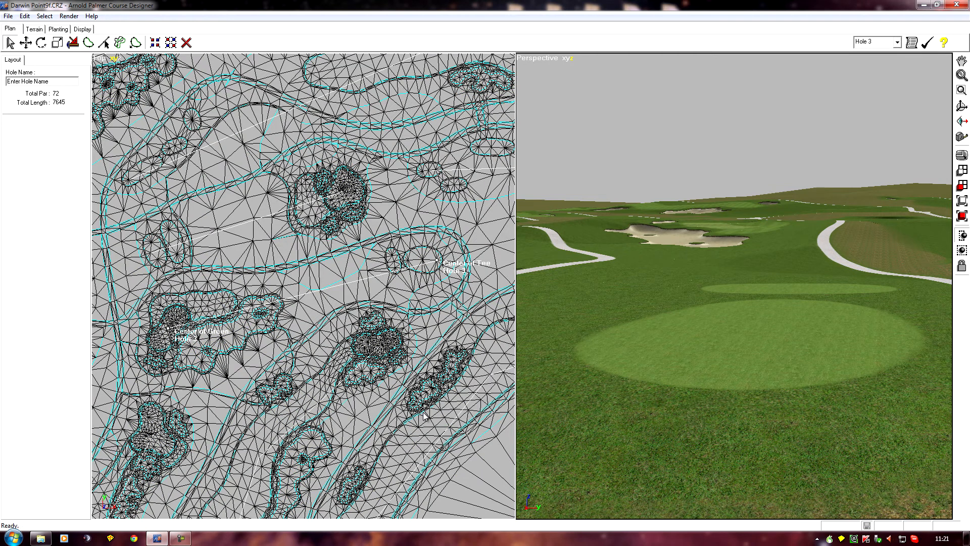
middle_drag(456, 263, 444, 264)
scroll(367, 348, up, 2)
middle_drag(397, 353, 329, 380)
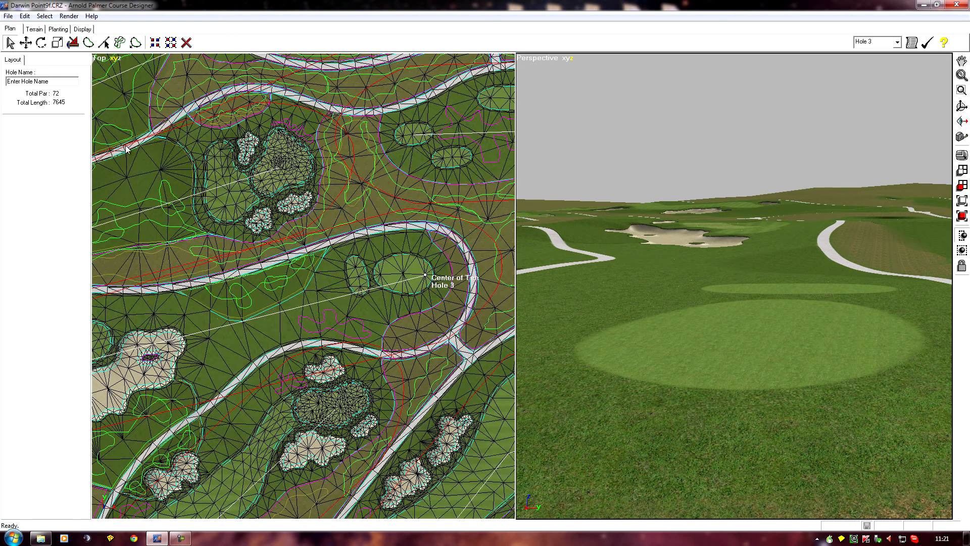
middle_drag(162, 133, 239, 115)
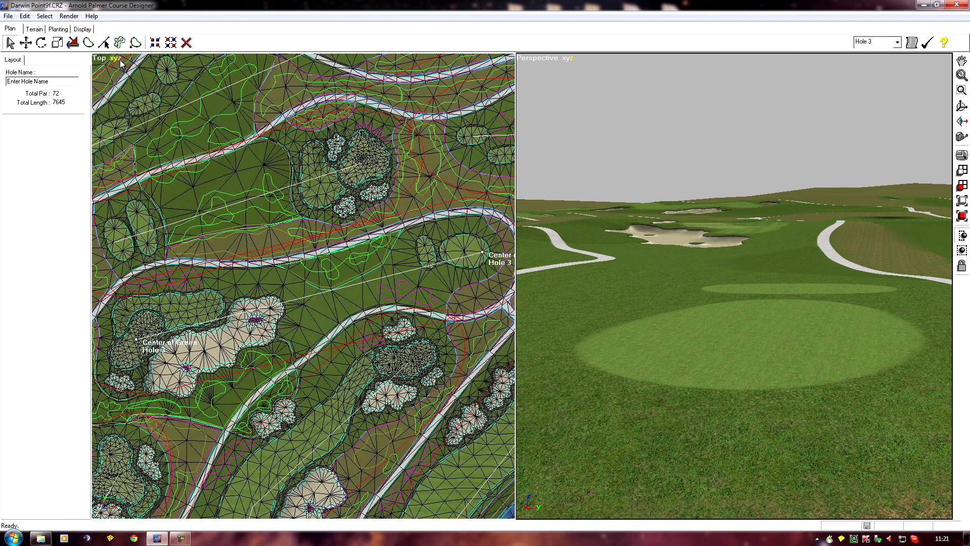
click(88, 43)
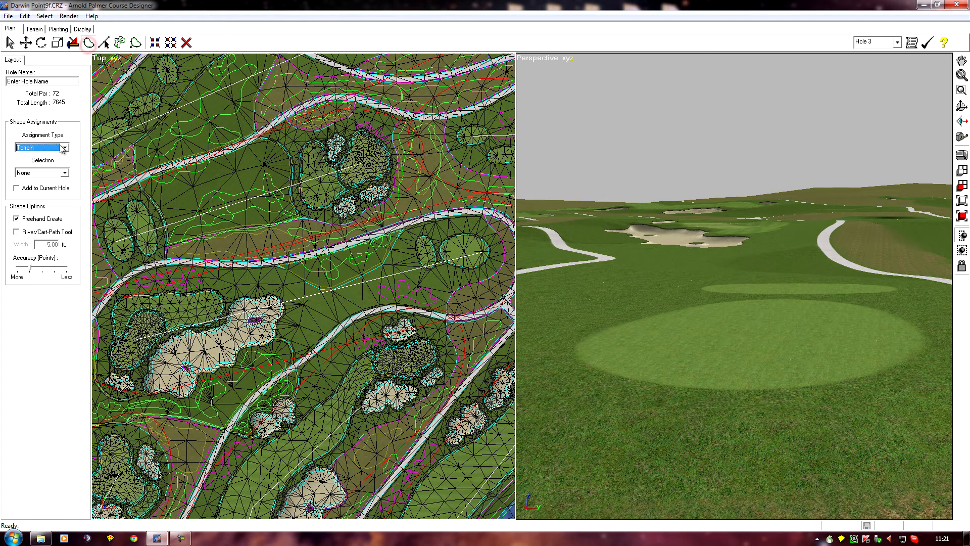
click(64, 173)
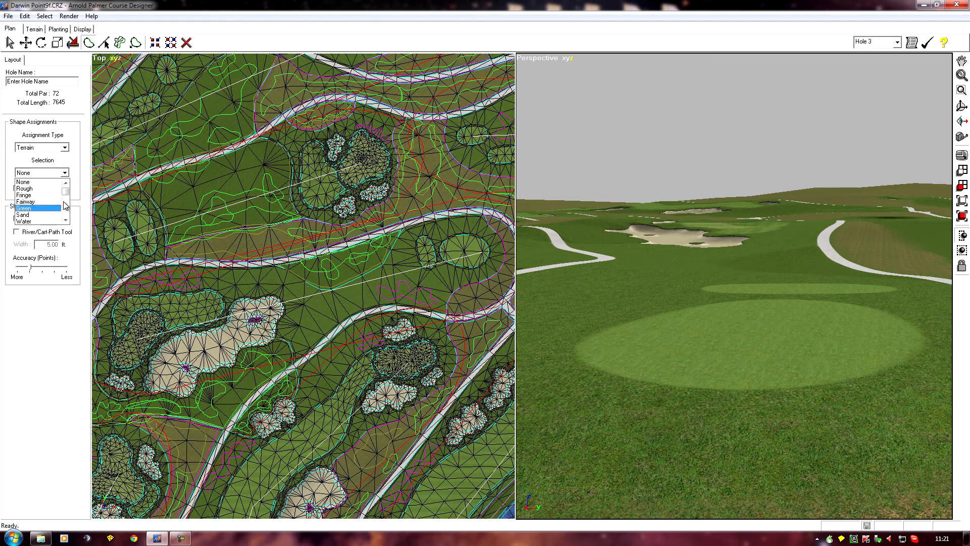
click(67, 189)
click(66, 221)
click(66, 221)
click(66, 220)
click(22, 217)
click(16, 219)
click(17, 218)
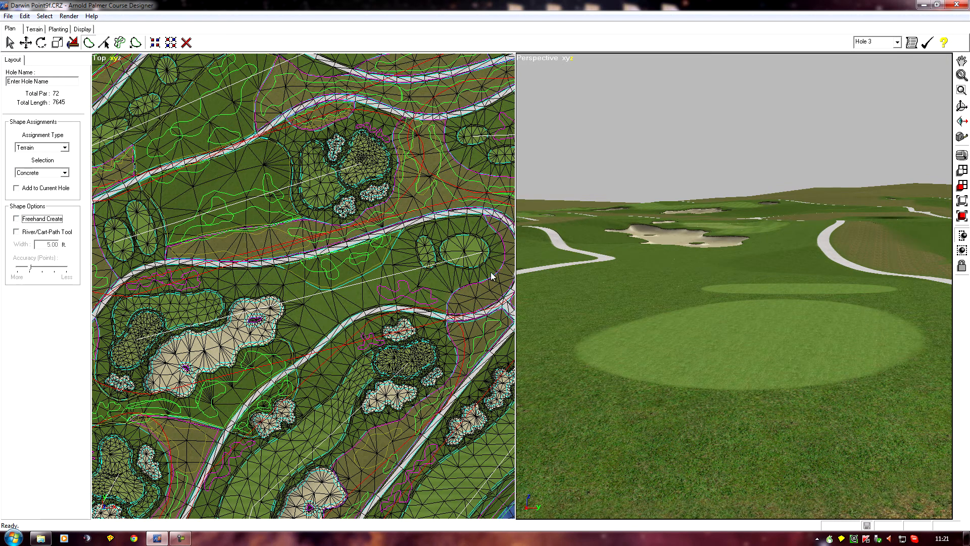
Step: Plot the crowd shape's inner edge from the lower cart path, behind the Hole 3 tee, along the upper fairway side and around the green
click(384, 306)
click(415, 292)
click(451, 278)
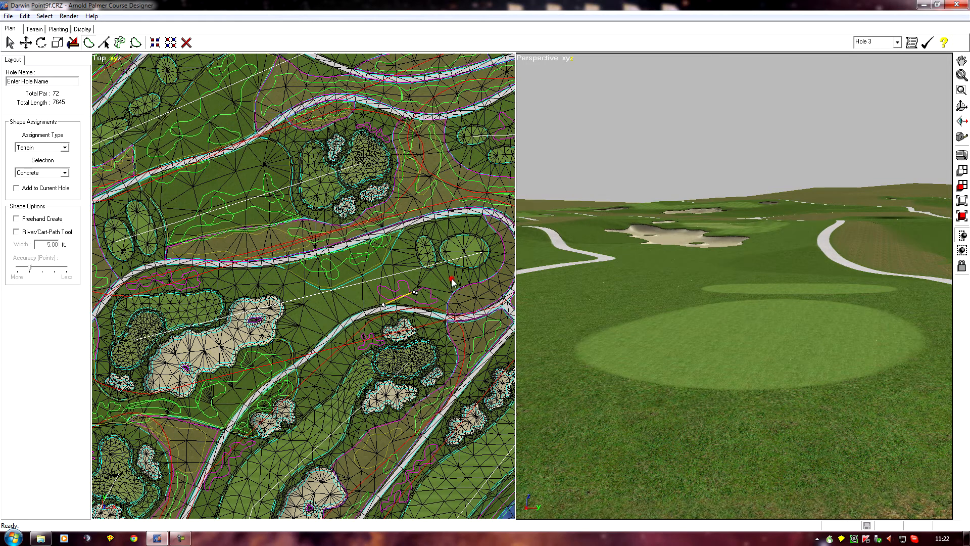
click(481, 269)
click(491, 252)
click(482, 232)
click(455, 230)
click(426, 232)
click(392, 234)
click(349, 244)
click(309, 257)
click(274, 264)
click(237, 265)
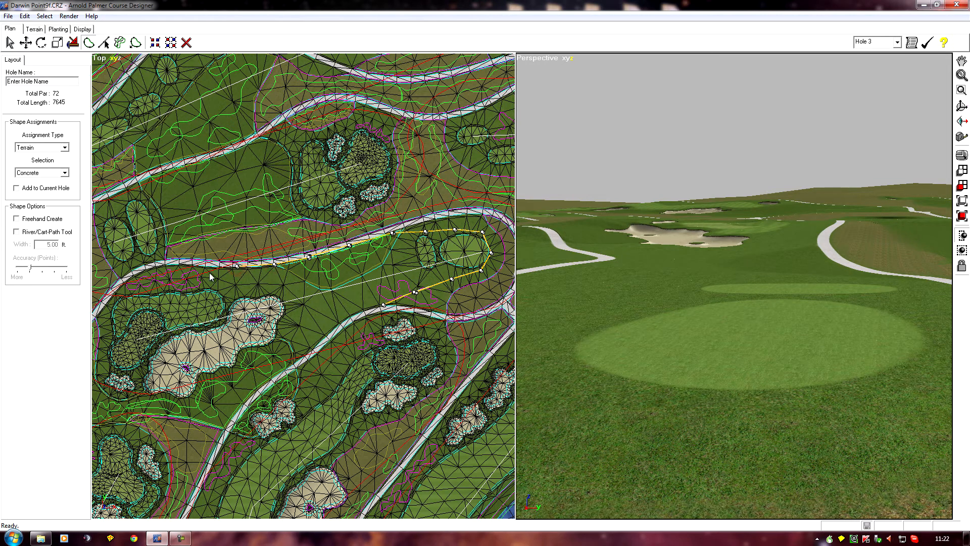
click(200, 273)
click(164, 278)
click(134, 288)
click(112, 301)
click(110, 332)
click(103, 356)
click(101, 377)
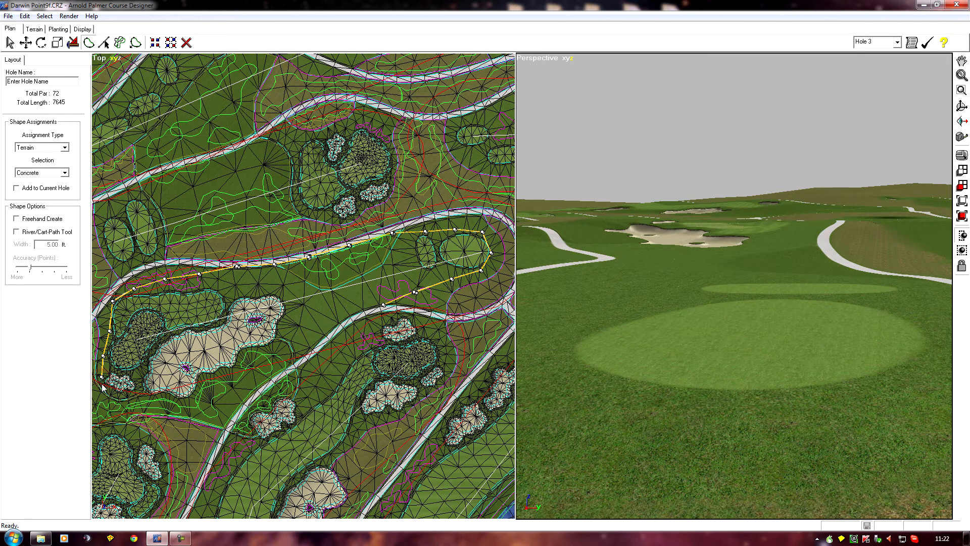
click(106, 387)
click(120, 394)
click(138, 388)
click(145, 388)
click(149, 395)
Step: Plot the outer edge back from the green beside the cart path and around the tee, and close the narrow strip at its starting point
click(117, 401)
click(94, 364)
click(96, 328)
click(103, 297)
click(133, 273)
click(178, 261)
click(221, 260)
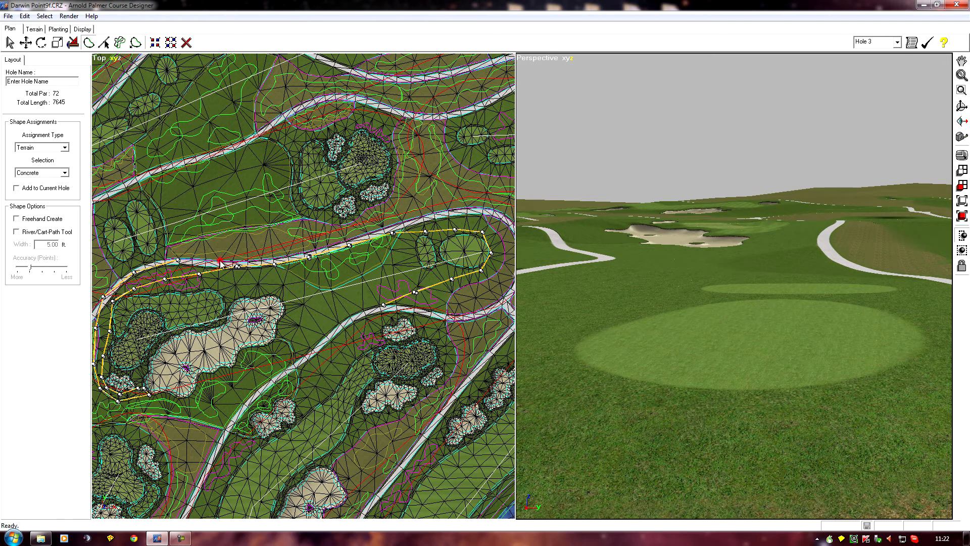
click(270, 260)
click(312, 250)
click(349, 240)
click(392, 225)
click(429, 220)
click(476, 217)
click(501, 233)
click(502, 255)
click(494, 274)
click(463, 286)
click(437, 300)
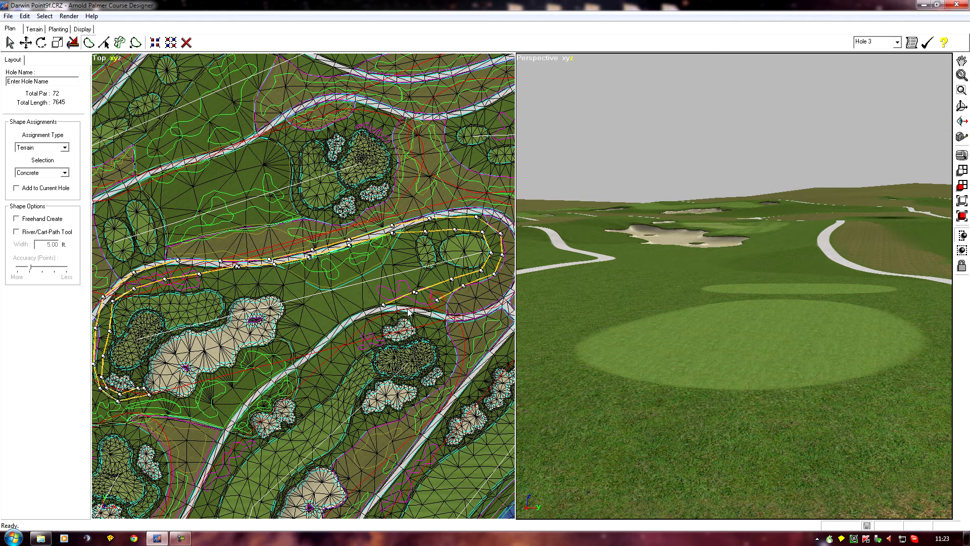
click(402, 309)
click(382, 310)
double_click(384, 308)
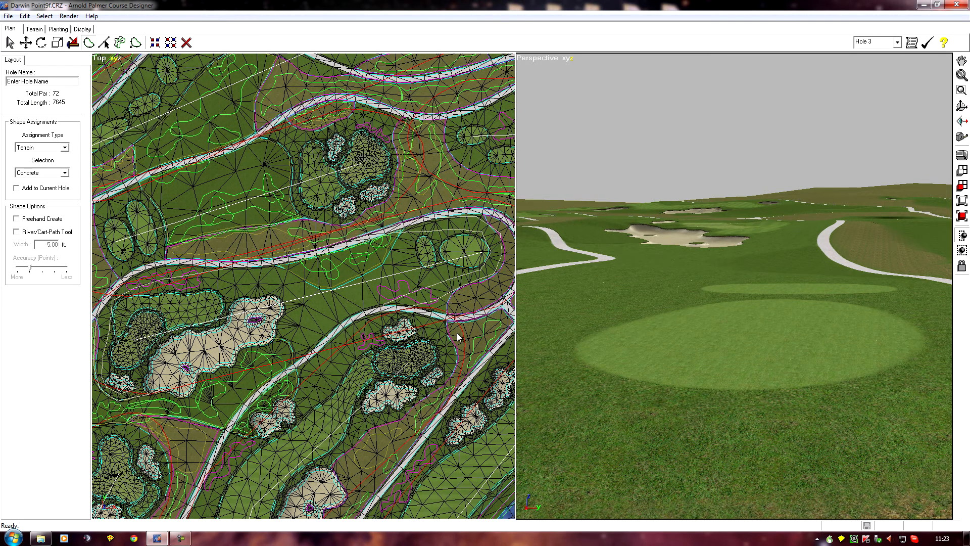
Step: Start planting multiple Standing Fan people and select the new strip around Hole 3 as the planting region
middle_drag(468, 336, 454, 283)
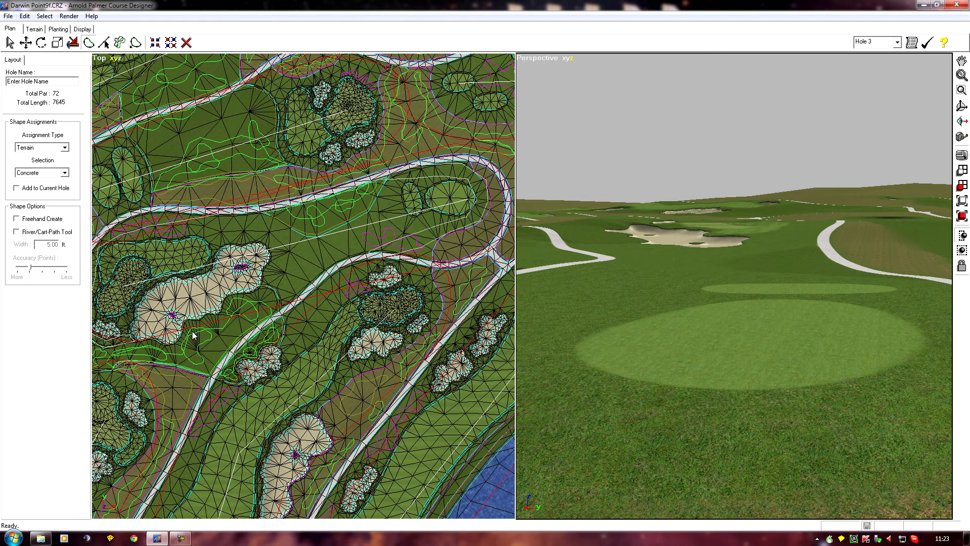
middle_drag(297, 366, 375, 347)
middle_drag(441, 326, 359, 422)
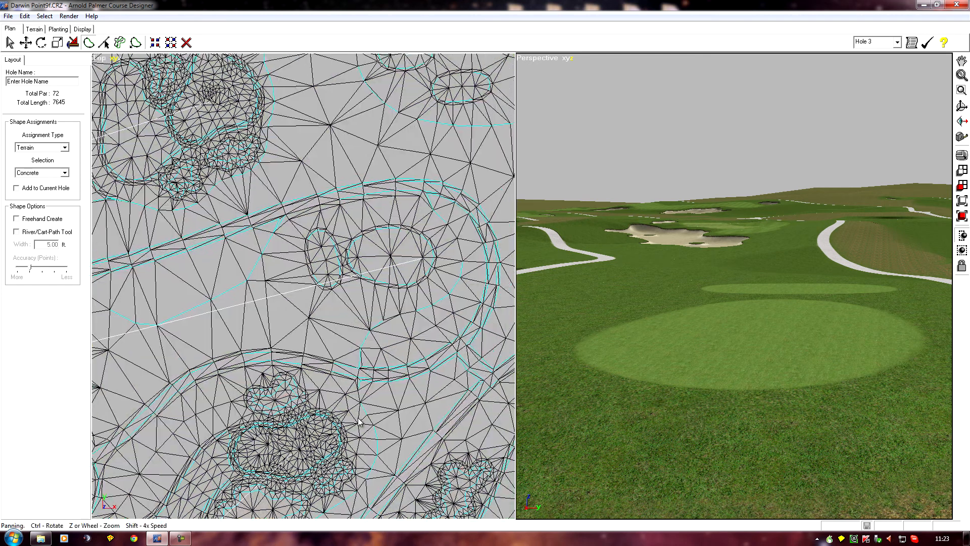
middle_drag(232, 335, 293, 347)
middle_drag(457, 260, 395, 276)
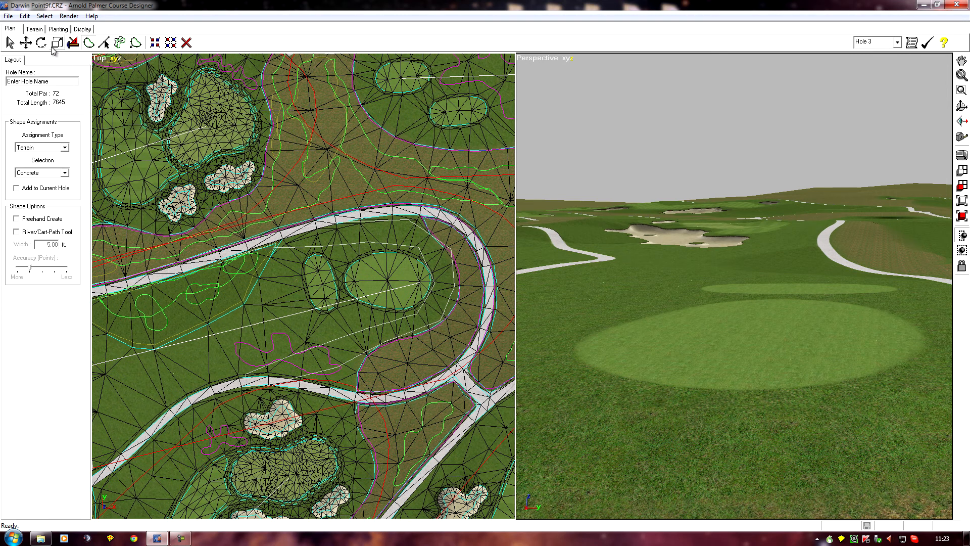
click(58, 29)
click(74, 69)
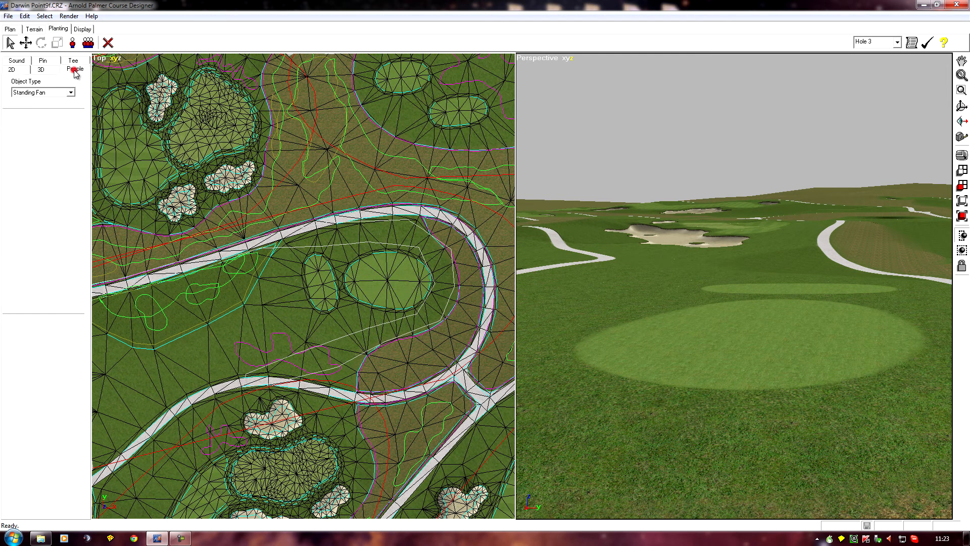
click(88, 43)
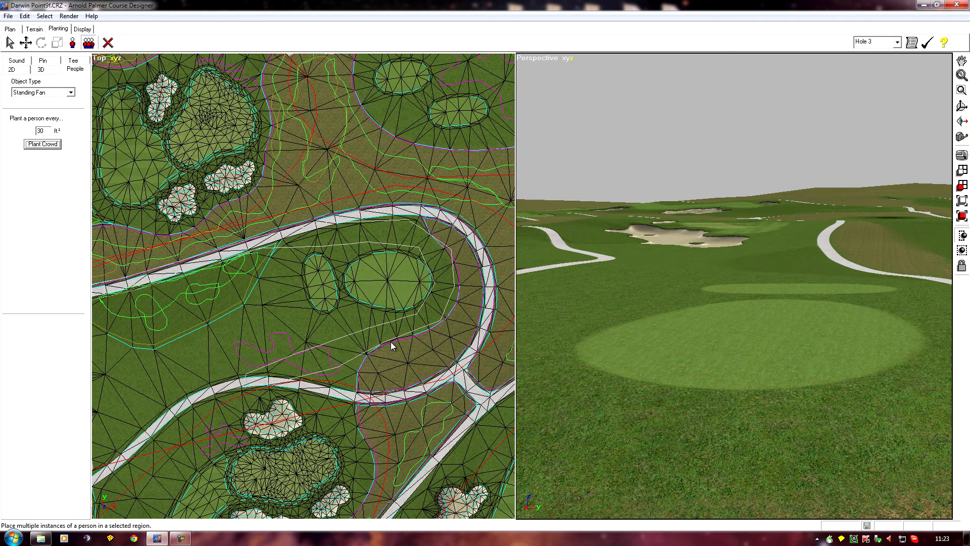
click(375, 325)
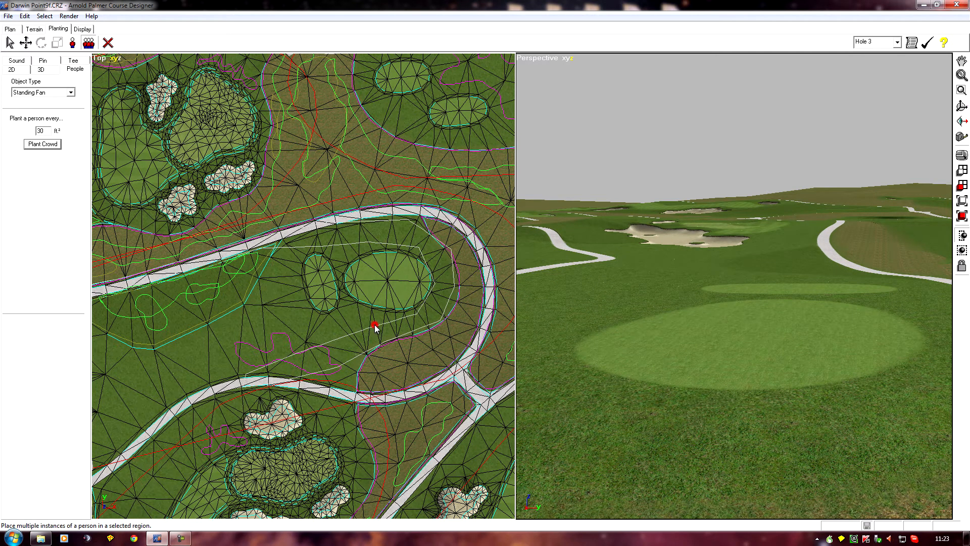
Step: Try planting the crowd in the strip with one person every 8 ft², and undo it
double_click(44, 129)
text(8)
click(43, 144)
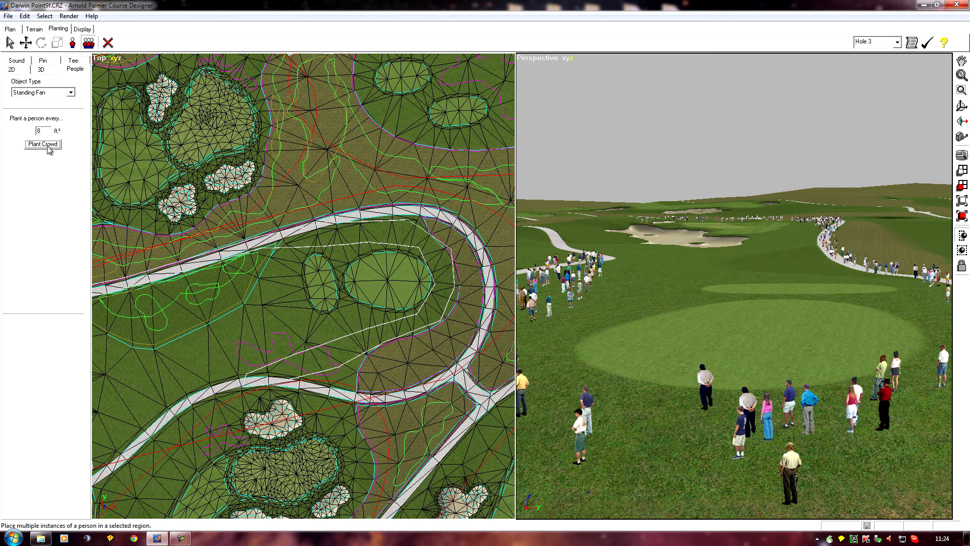
click(24, 16)
click(37, 29)
Step: Set the density to one person every 6 ft² and plant the crowd in the selected strip
click(51, 131)
double_click(50, 131)
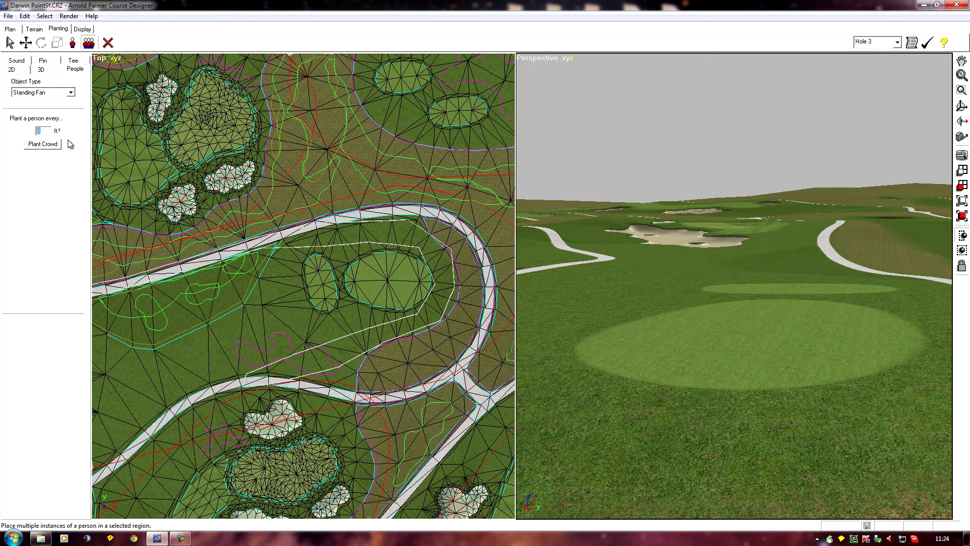
text(6)
click(37, 145)
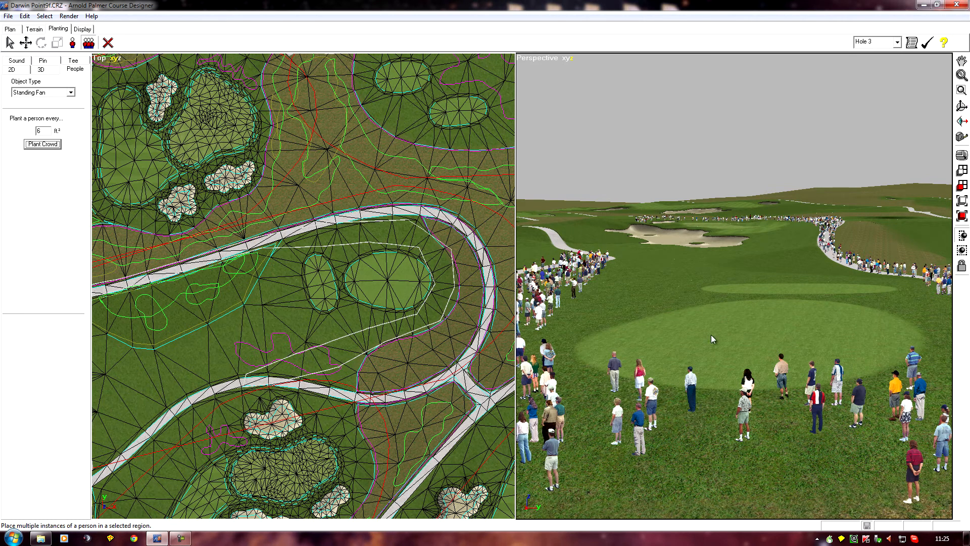
Step: Turn off the display of crowds in the perspective view
right_click(530, 59)
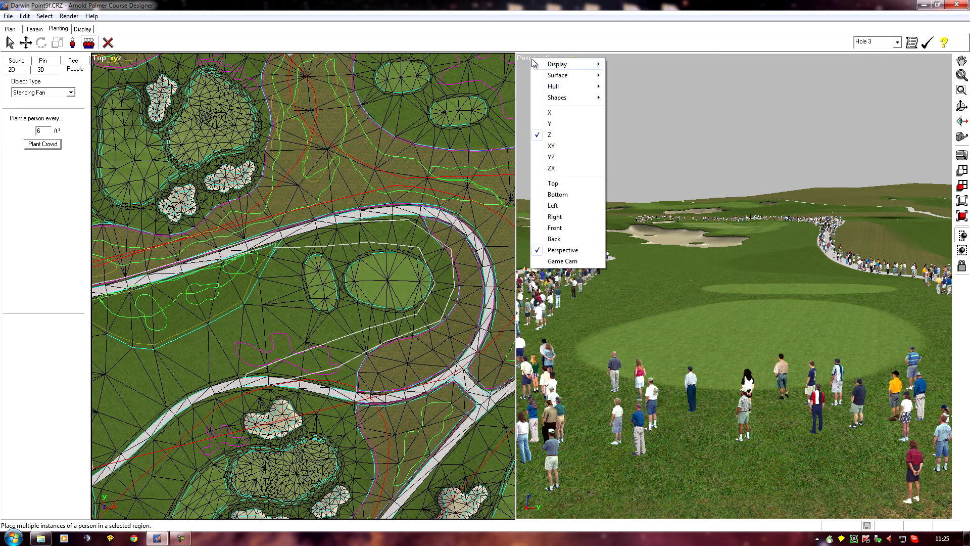
mouse_move(561, 66)
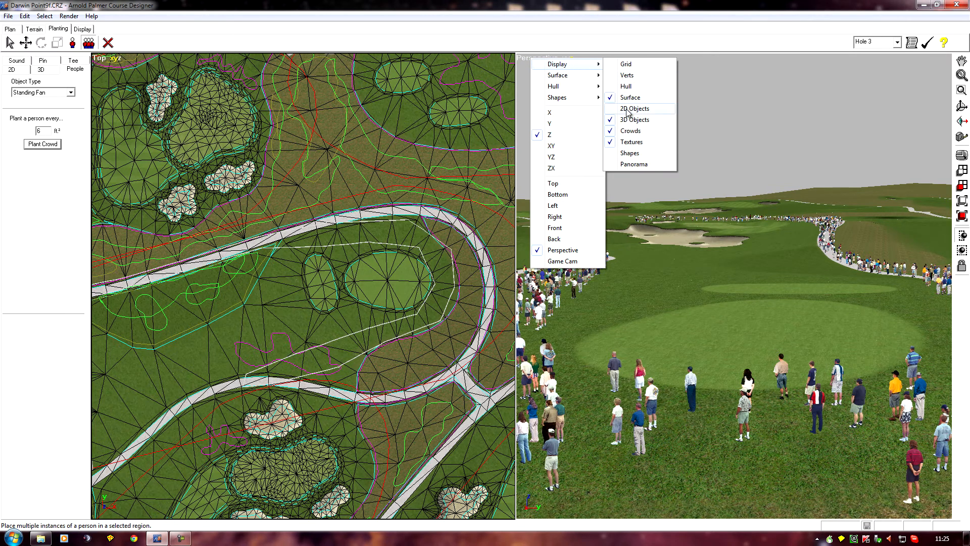
click(635, 131)
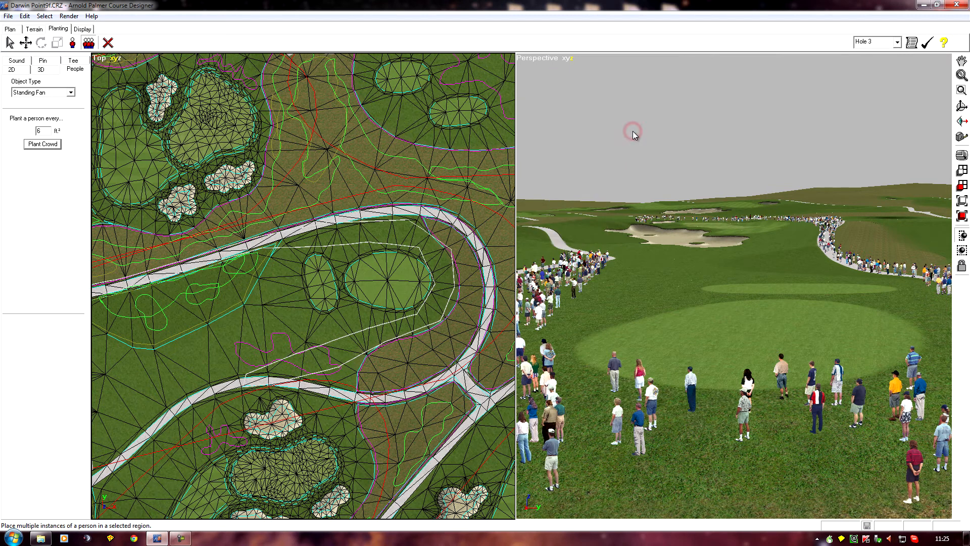
Step: Turn the display of crowds back on in the perspective view, looking across the Hole 3 green towards the path junction
scroll(740, 339, up, 1)
middle_drag(702, 282, 695, 330)
scroll(769, 277, up, 3)
middle_drag(671, 230, 731, 338)
middle_drag(623, 297, 717, 276)
scroll(726, 287, up, 2)
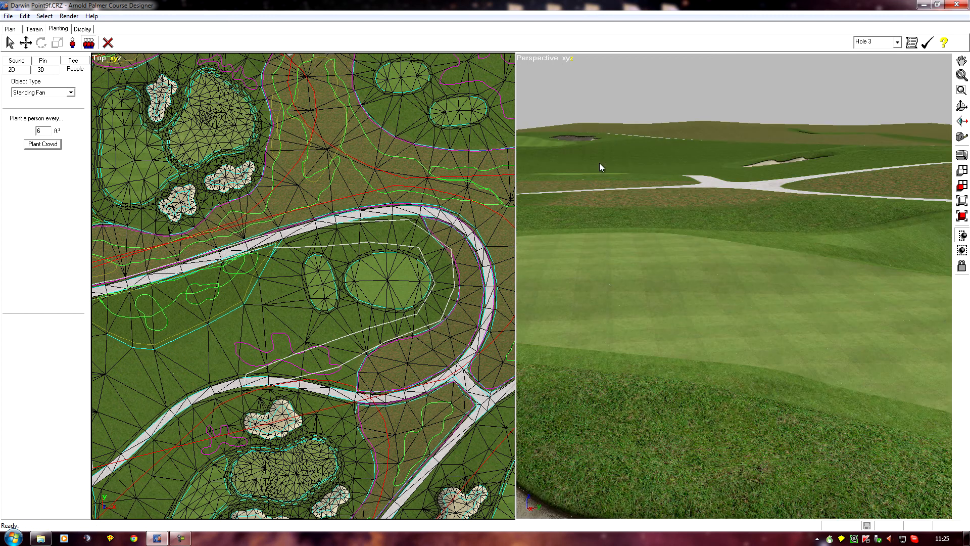
click(526, 58)
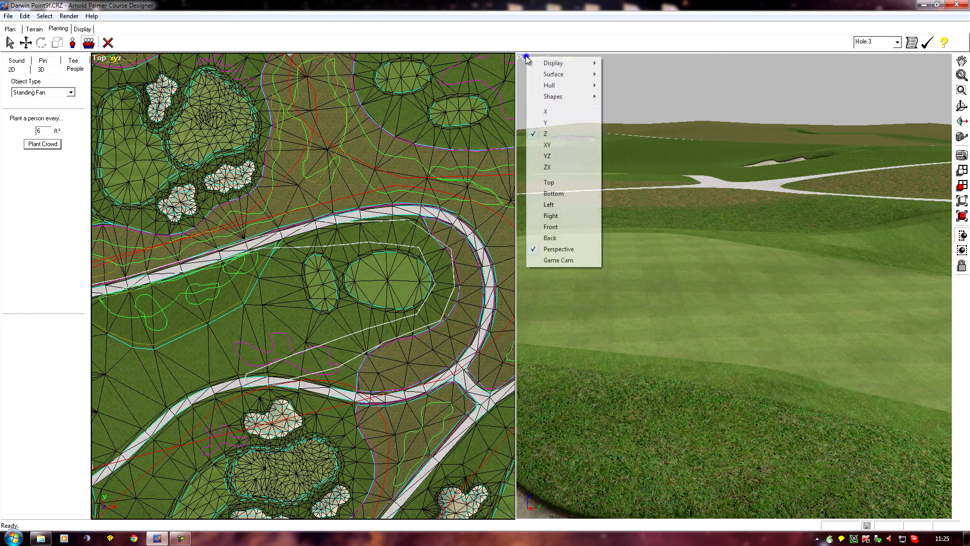
mouse_move(568, 66)
click(631, 130)
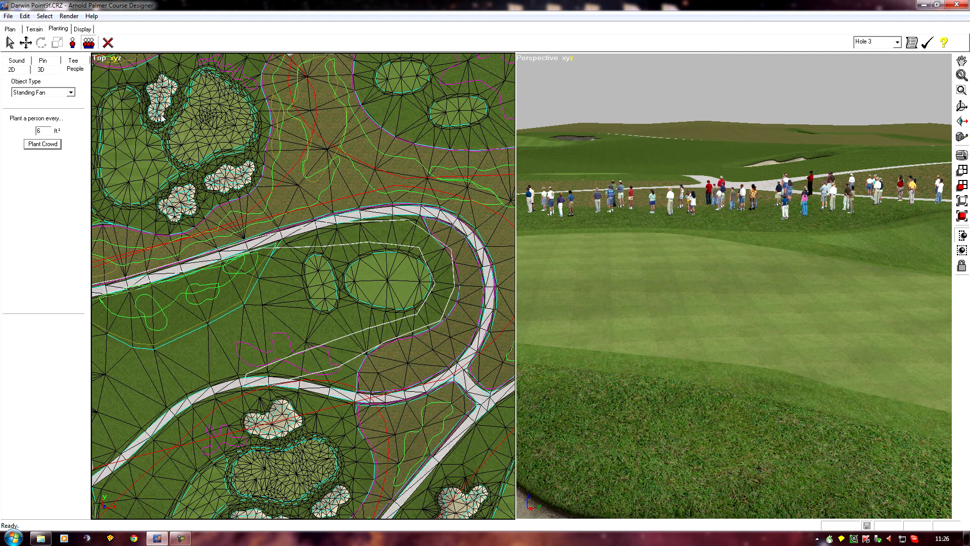
Step: Delete one individual spectator from the crowd beyond the green and place a single Standing Fan elsewhere along the crowd's front edge
click(10, 42)
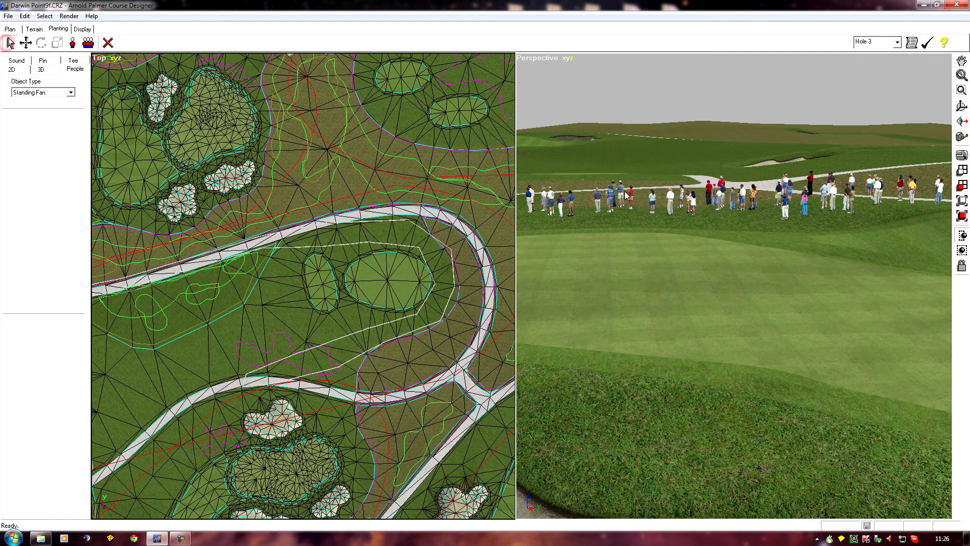
click(652, 203)
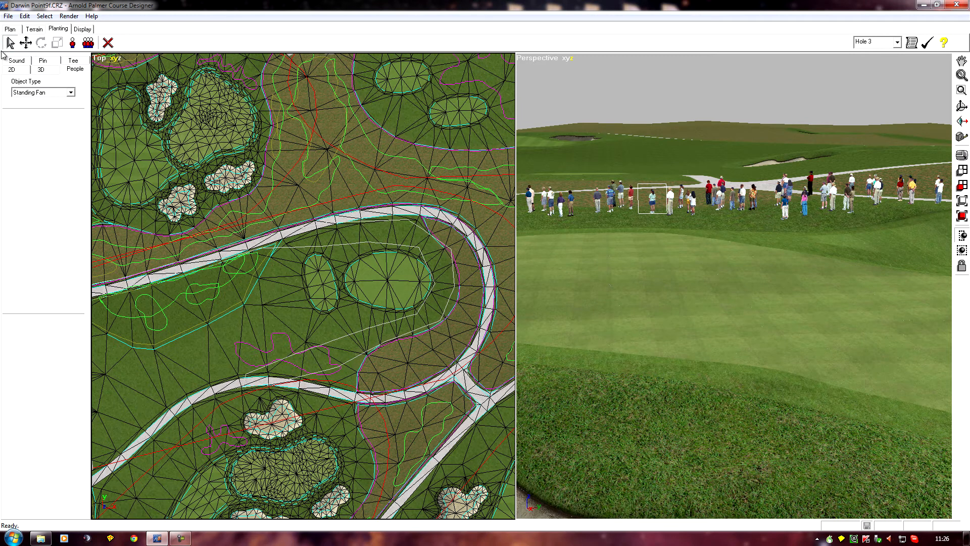
click(108, 43)
click(73, 43)
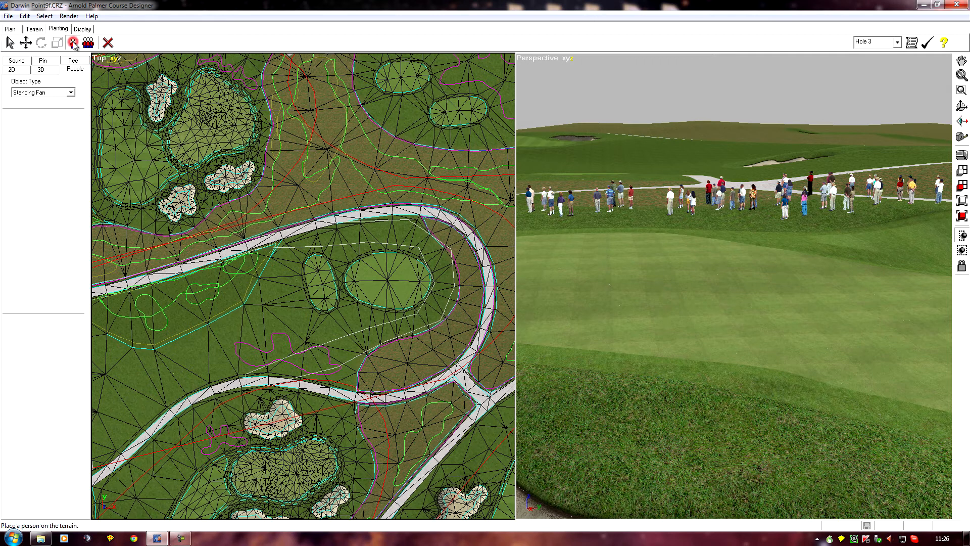
click(824, 221)
Step: Examine the properties of the 3D object 3D2K3Tournament000.XYZ, including its Tournament Object option, and close them without changes
middle_drag(210, 318, 325, 227)
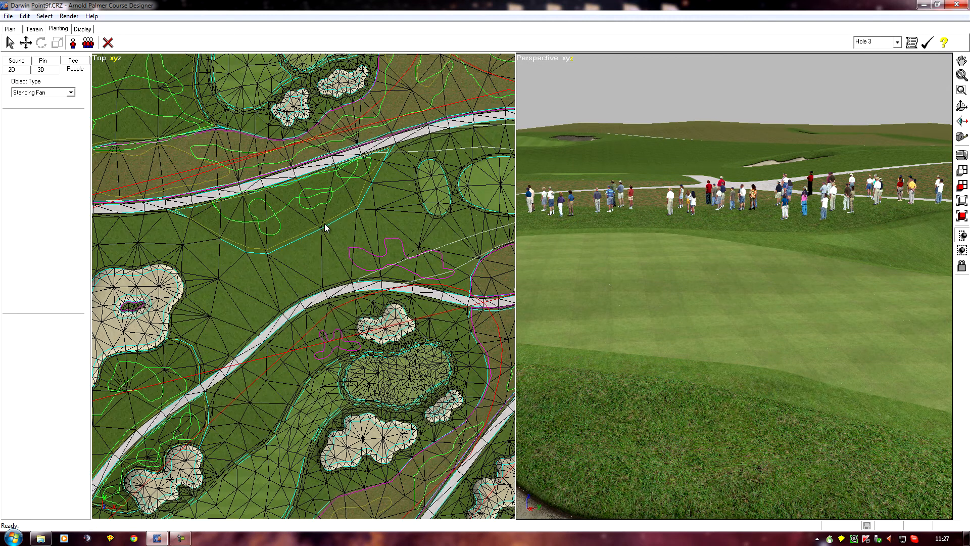
middle_drag(208, 274, 257, 266)
scroll(258, 265, down, 4)
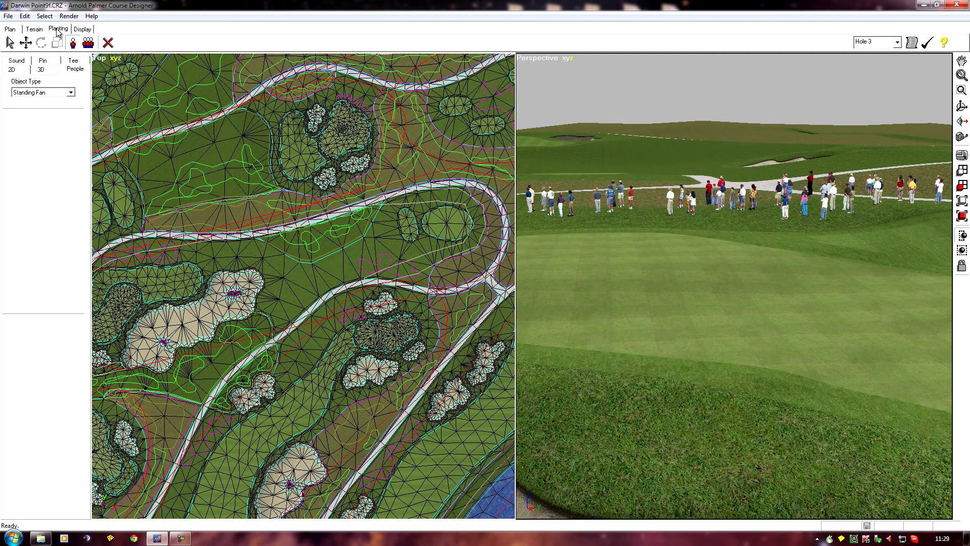
click(42, 69)
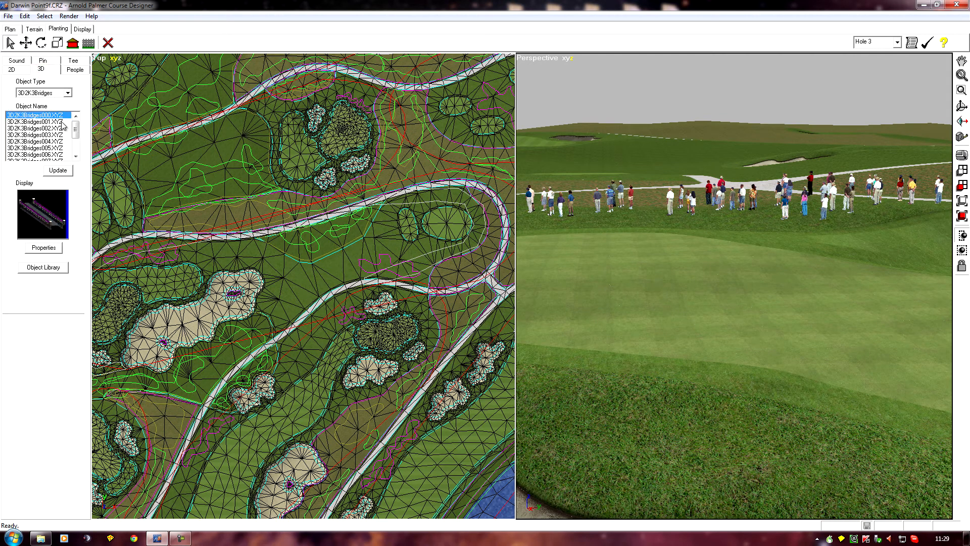
click(68, 93)
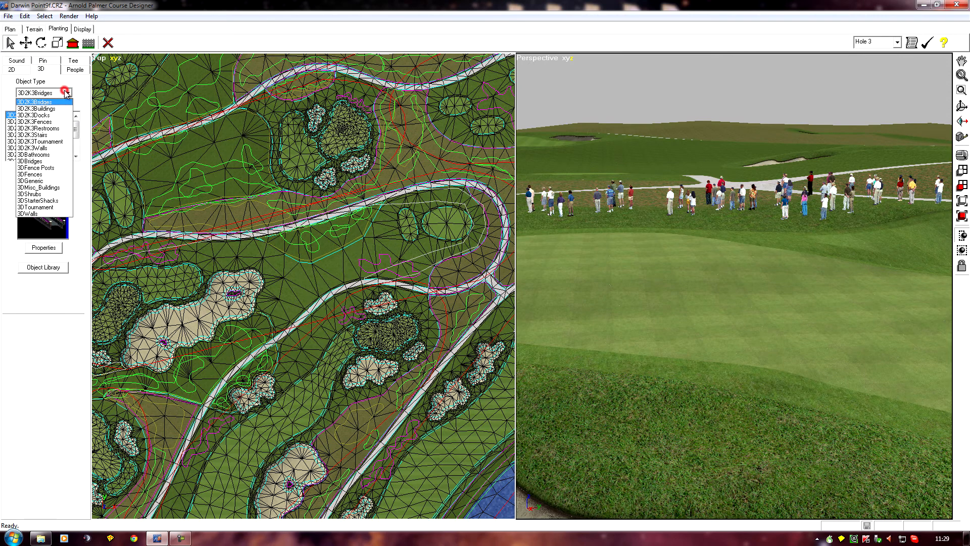
click(45, 141)
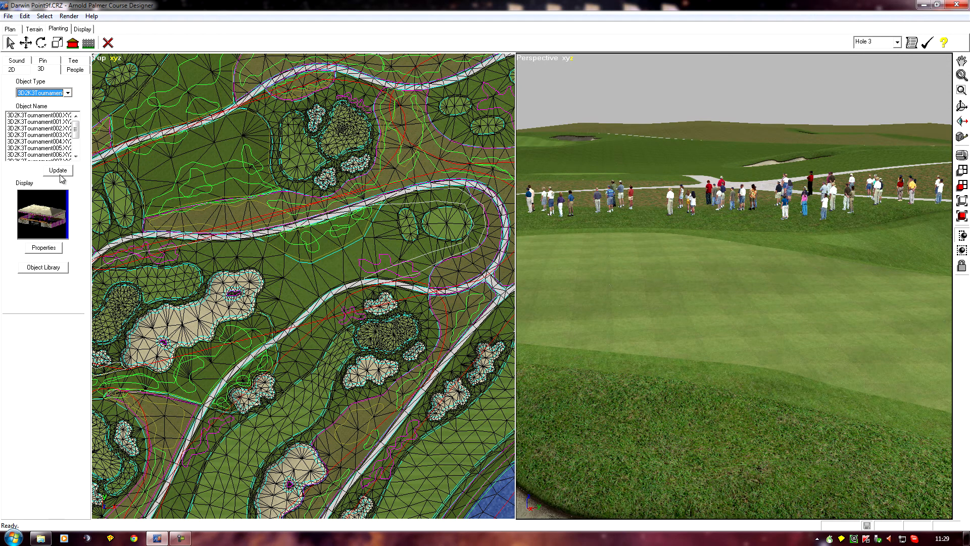
click(35, 116)
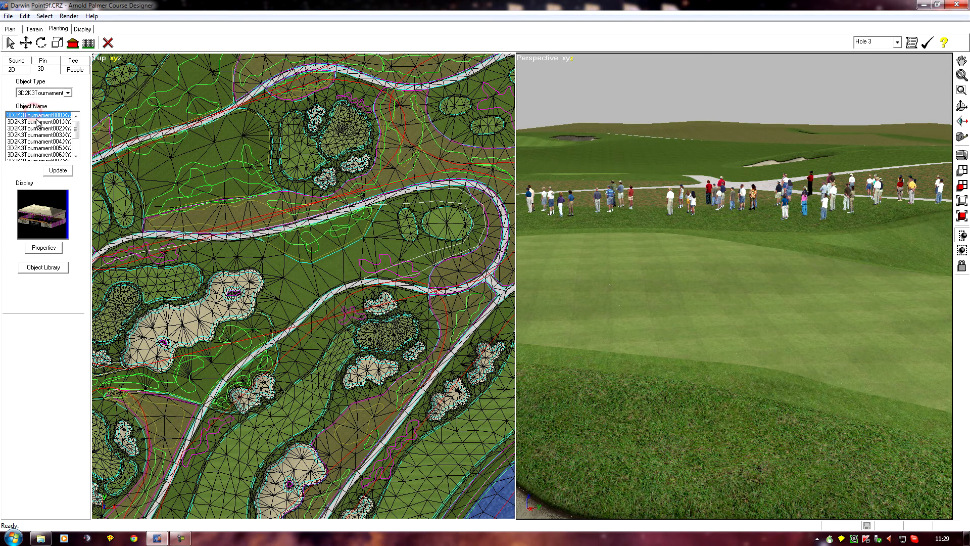
click(43, 248)
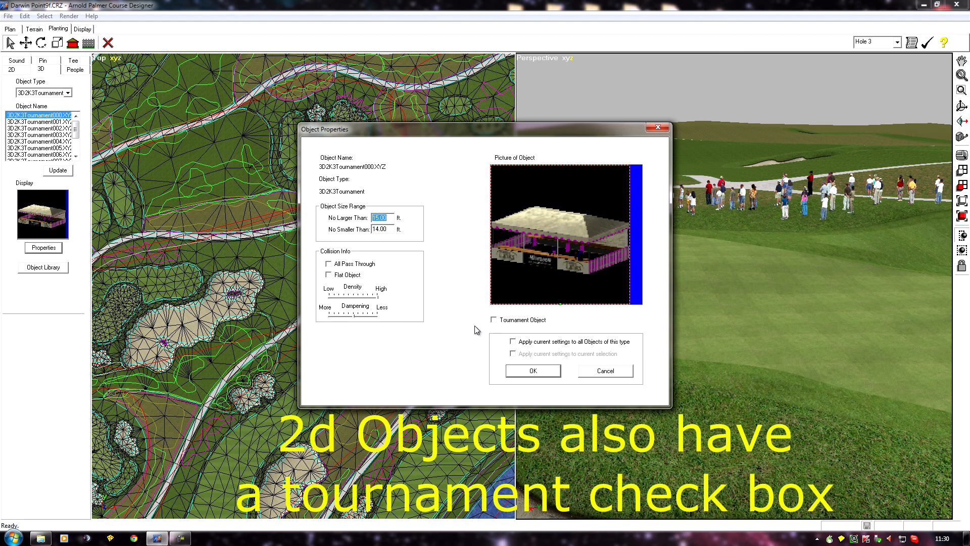
click(616, 373)
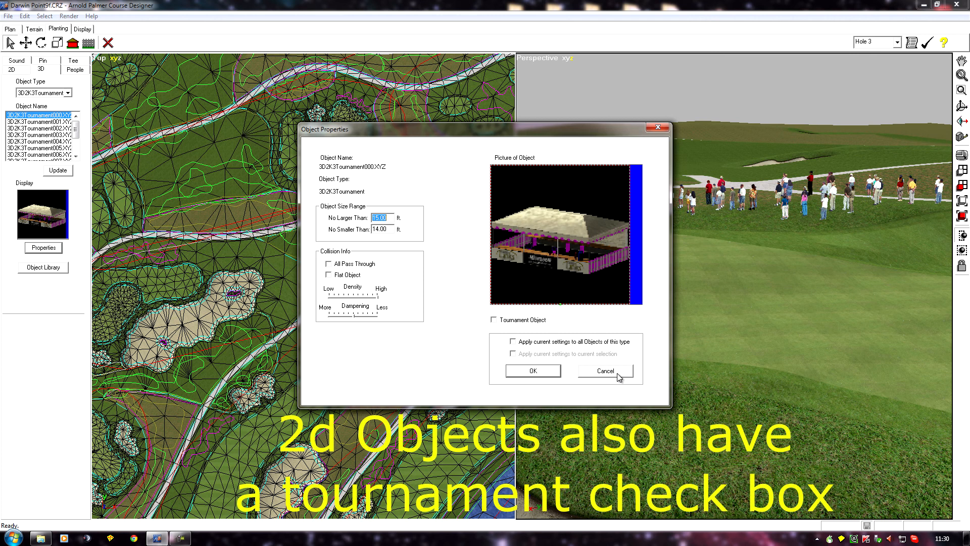